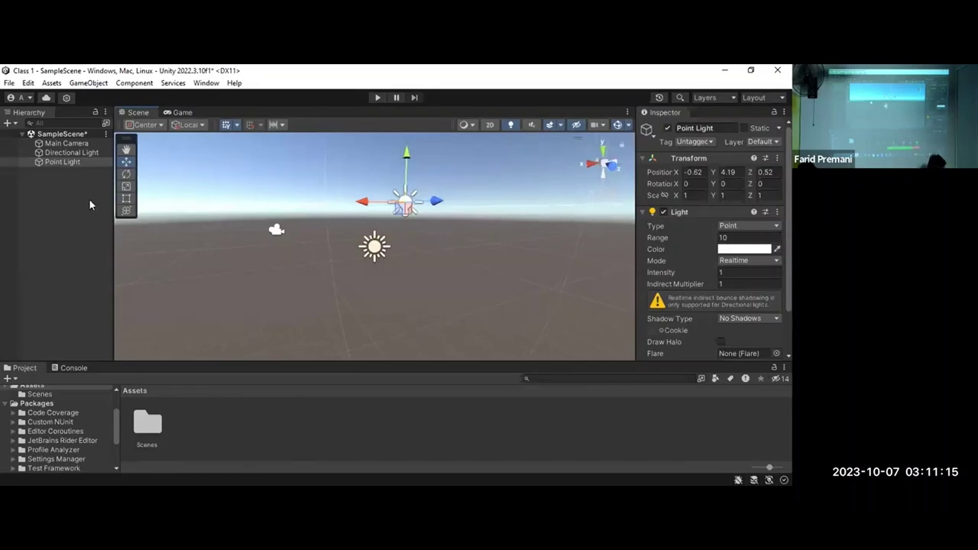
- Frame the Point Light in the Scene view and adjust the zoom around it
scroll(649, 210, "down", 3)
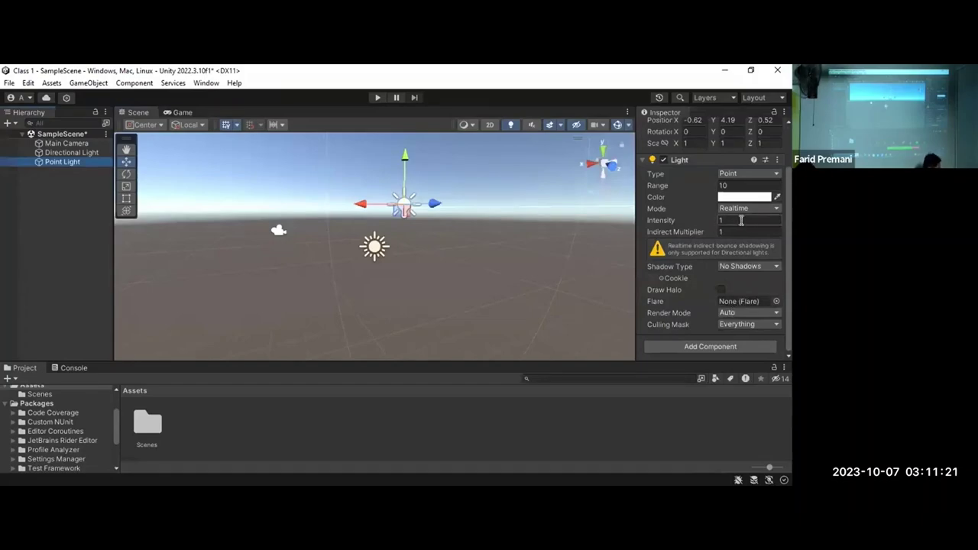
key("f")
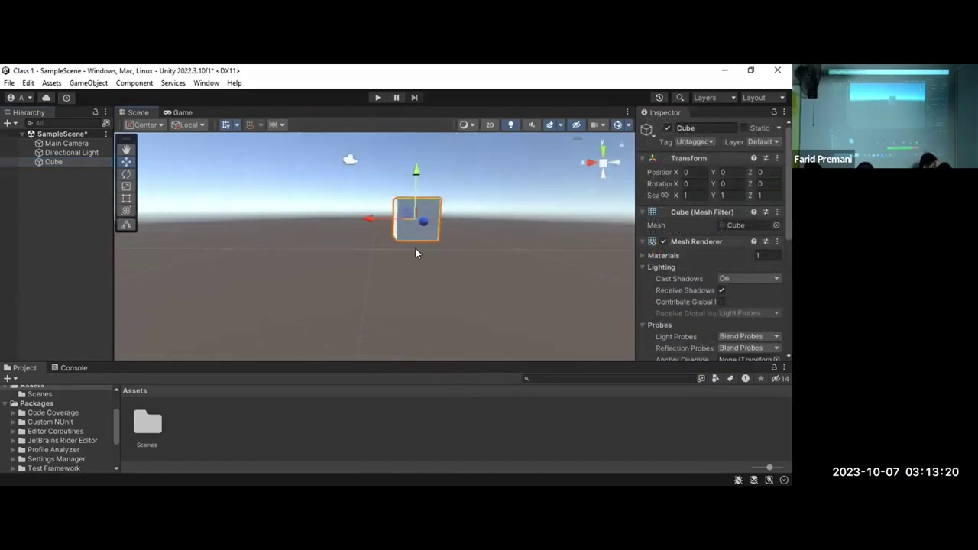
scroll(412, 256, "up", 3)
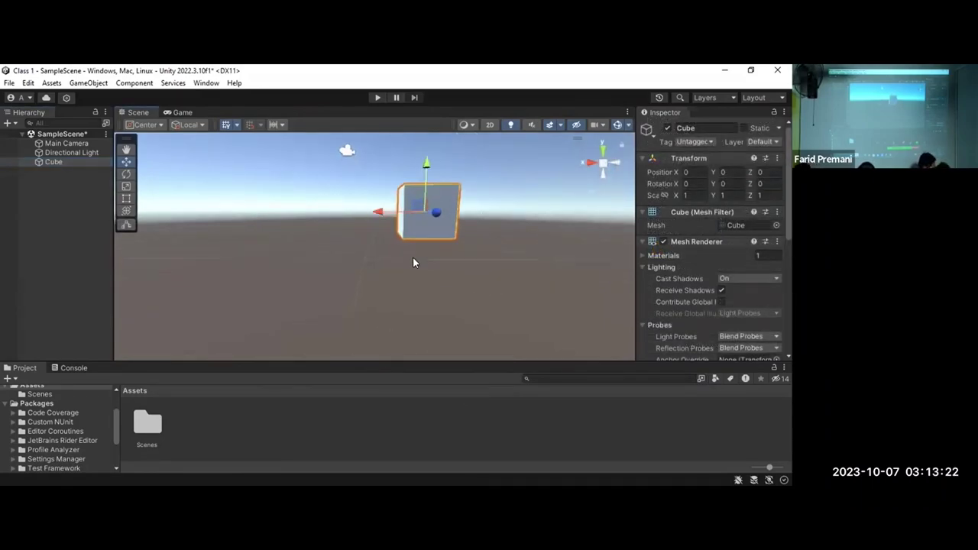
scroll(410, 256, "down", 3)
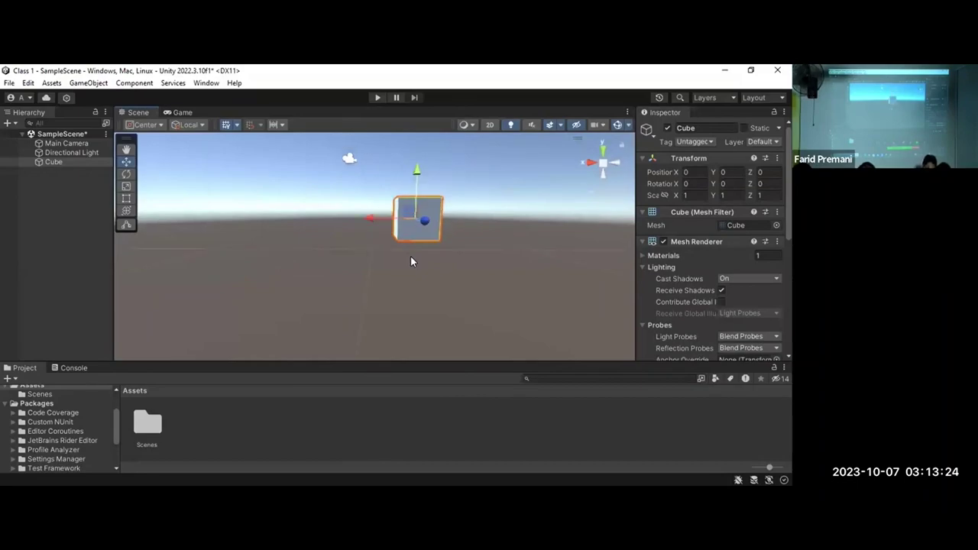
scroll(411, 257, "down", 1)
scroll(413, 260, "down", 1)
scroll(413, 262, "down", 1)
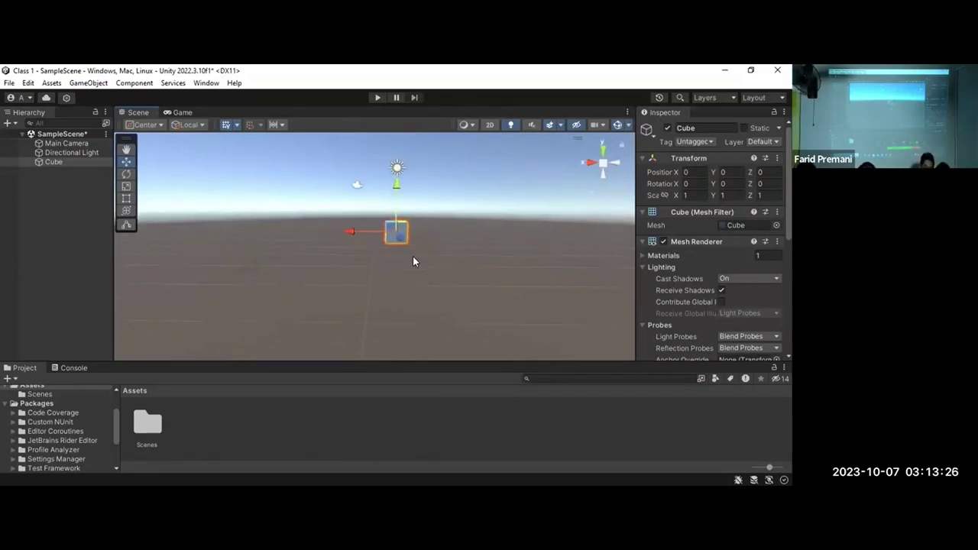
scroll(413, 262, "down", 1)
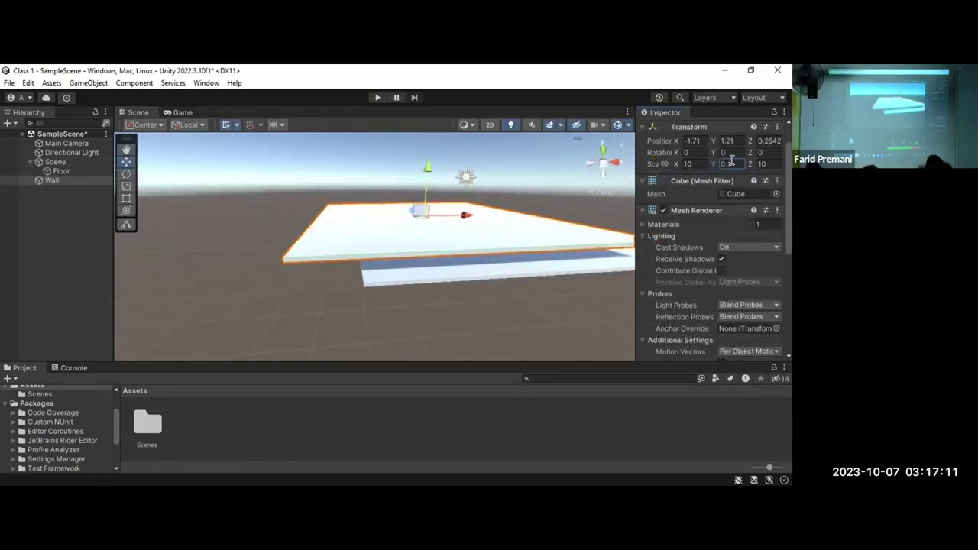
- Set the Wall's X rotation to 90 and orbit the view to check it stands upright
left_click_drag(680, 156, 689, 158)
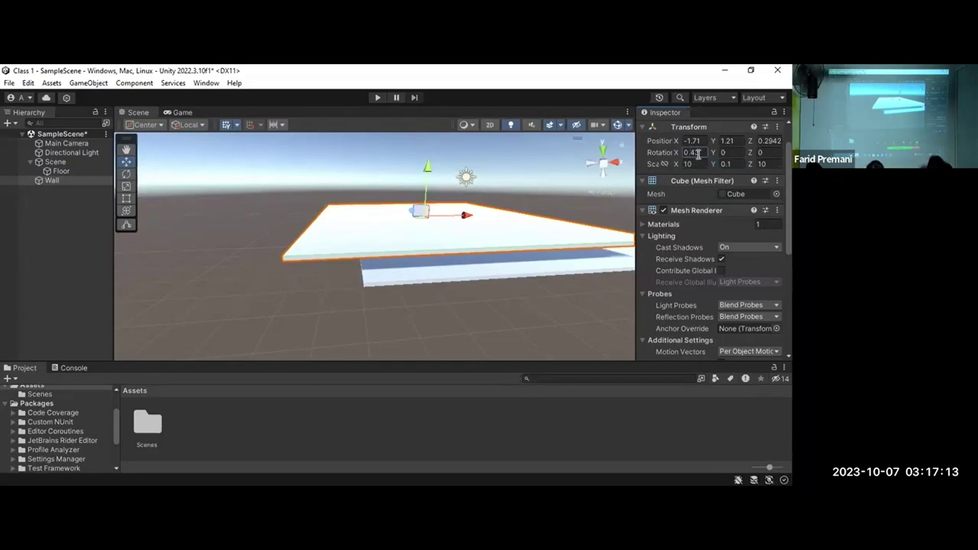
type("090")
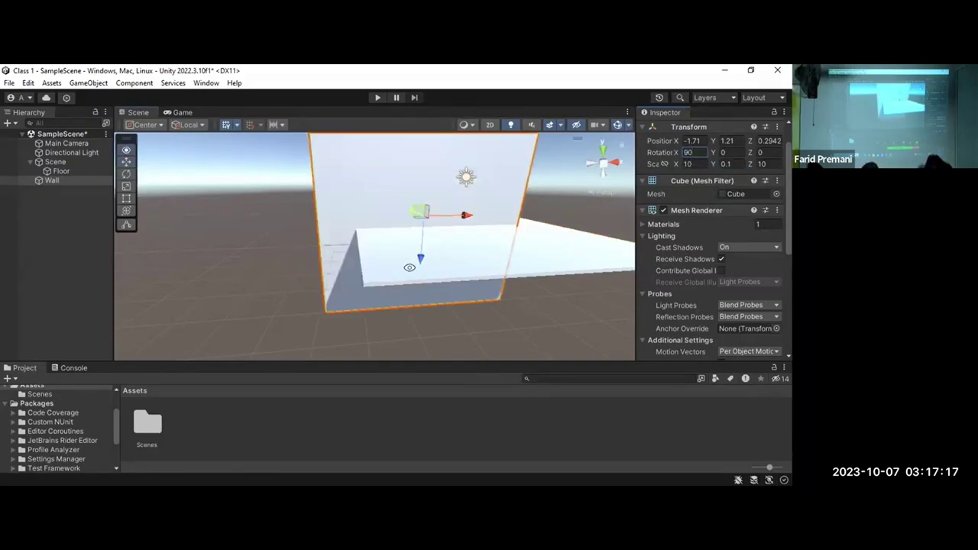
left_click_drag(529, 186, 611, 180, "alt")
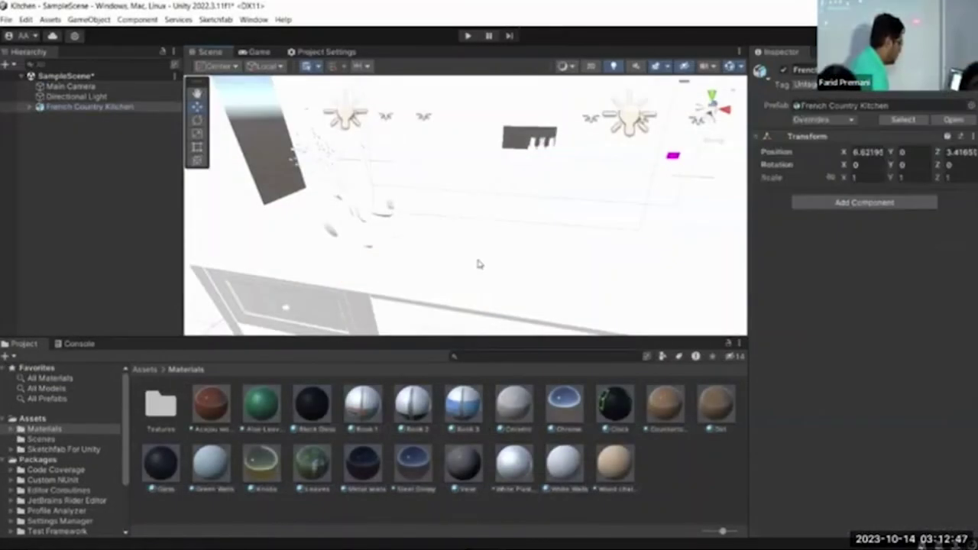
- Select the TOP countertop object in the Scene view
left_click(479, 264)
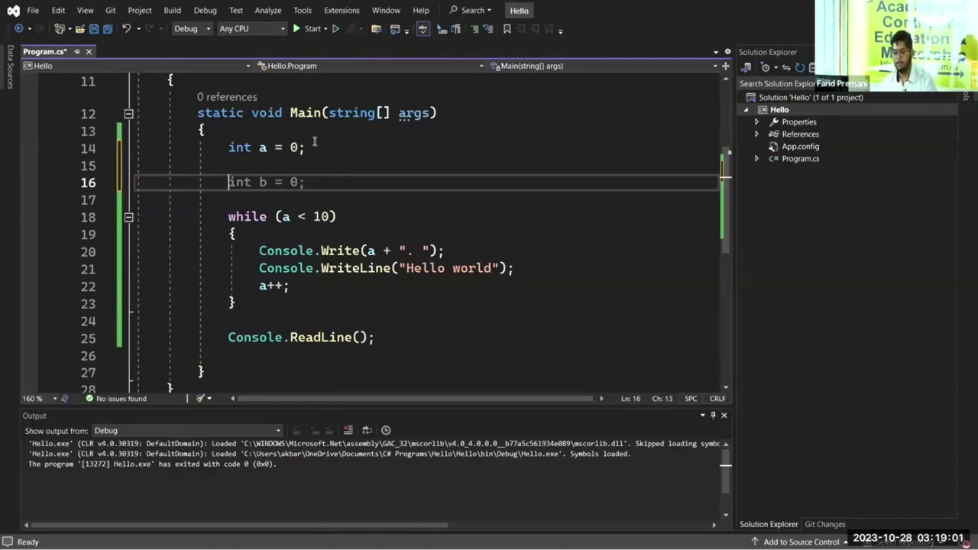
- Declare a cat() method below int a = 0 and open its empty brace body
left_click(311, 144)
key("Return")
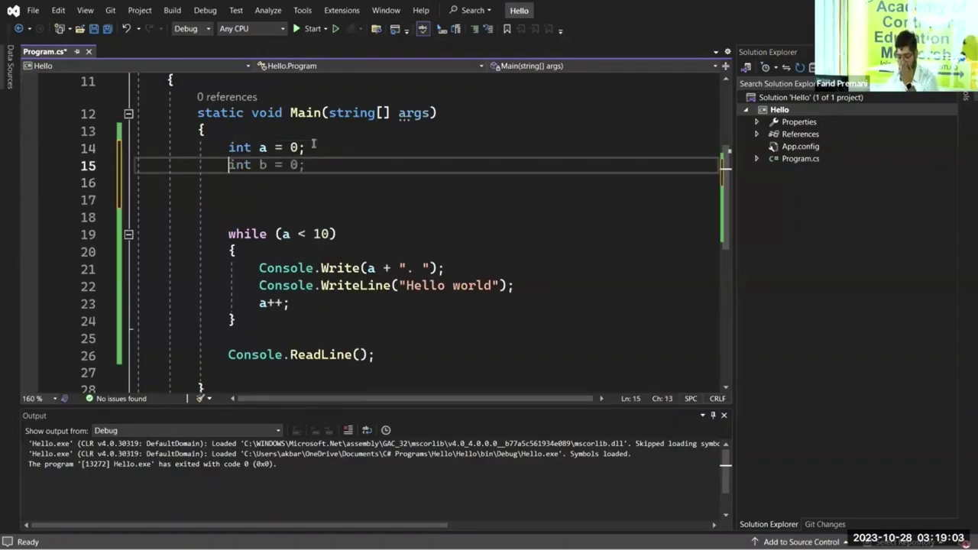
type("s")
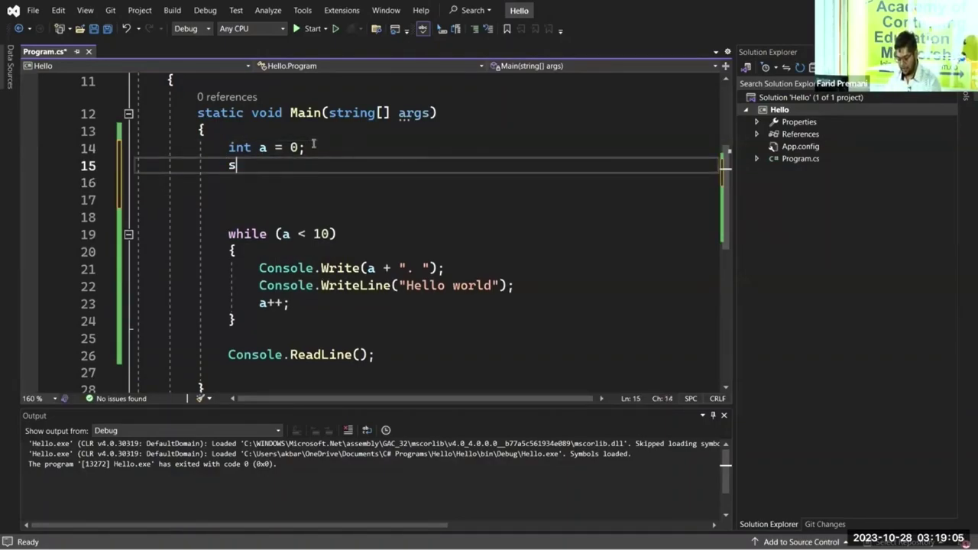
type("tr")
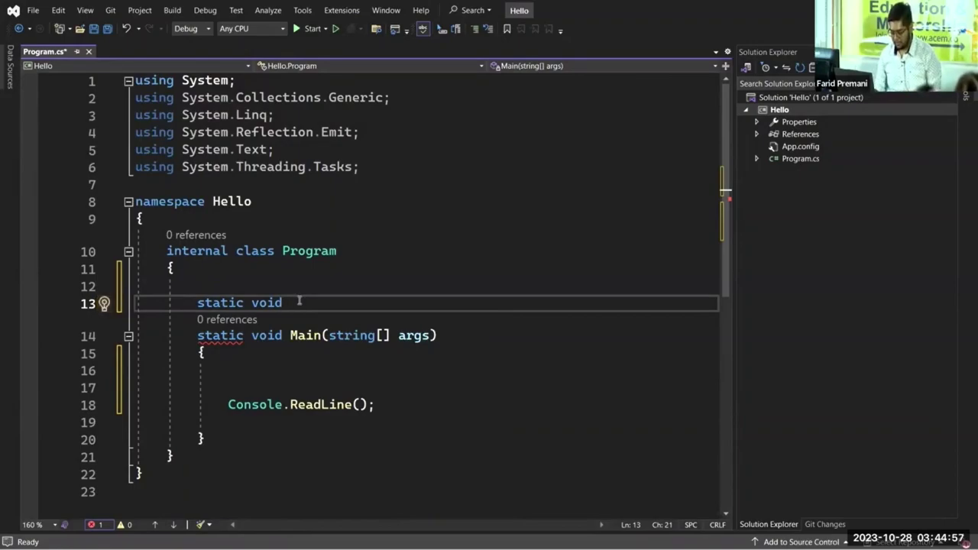
type(" cat(")
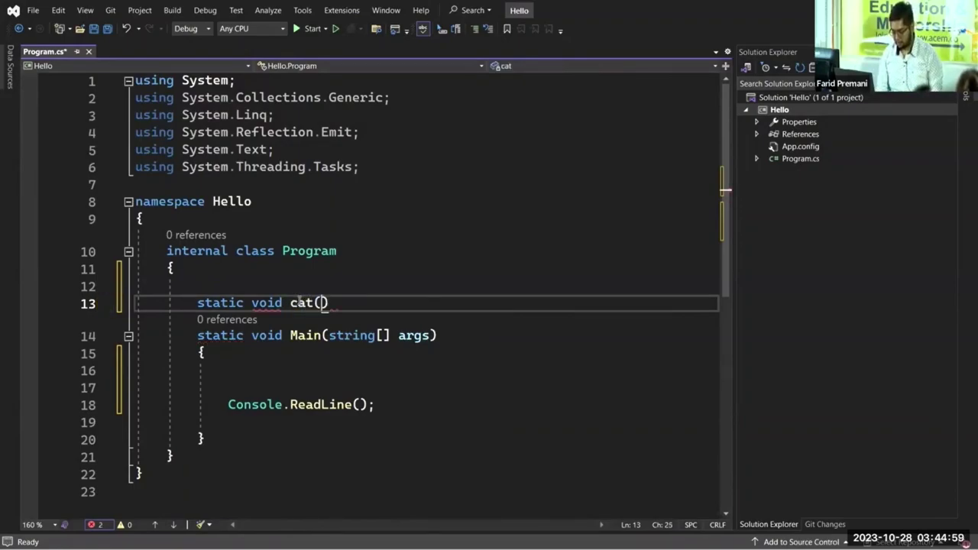
type(")")
key("Return")
type("{")
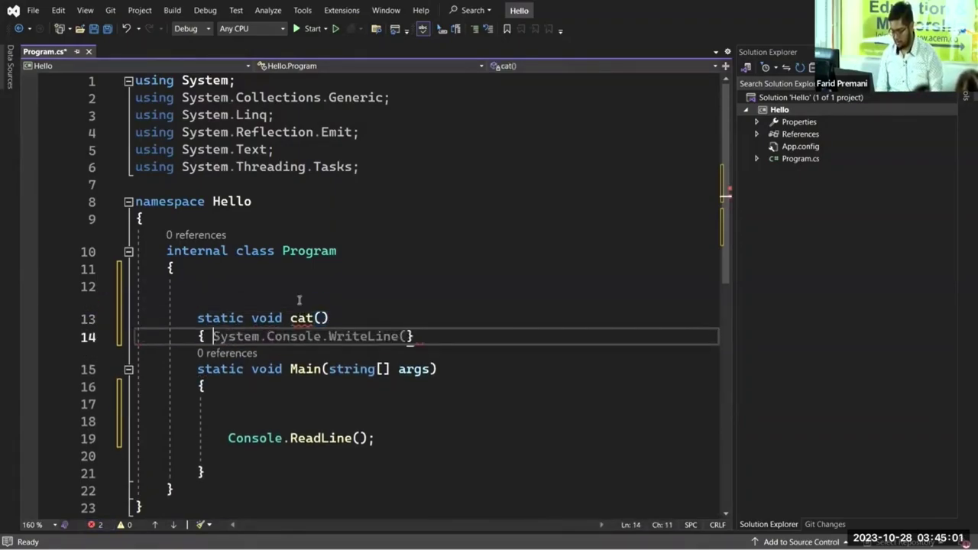
key("Return")
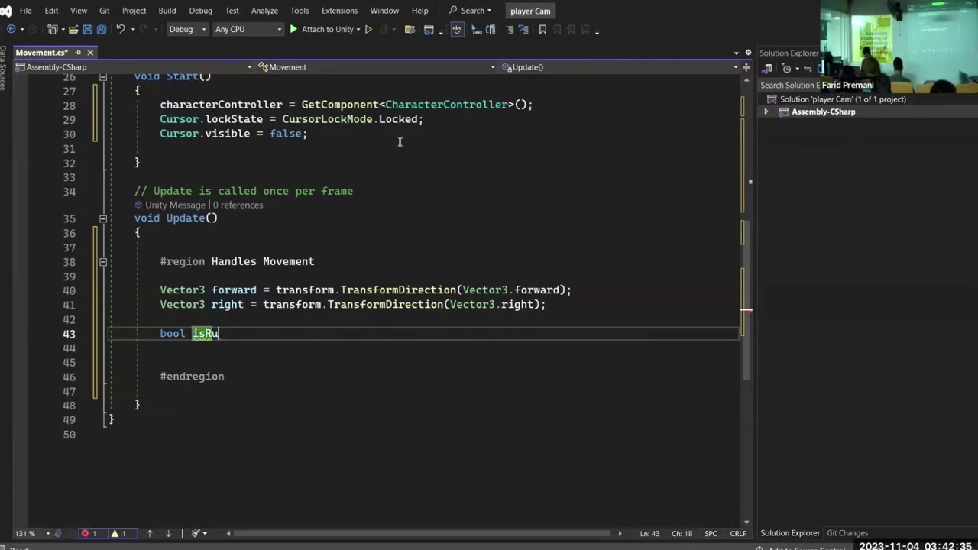
- Retype line 43's misspelled variable as isRunning = Input.GetKey(KeyCode. and start typing the key name
type("nnig")
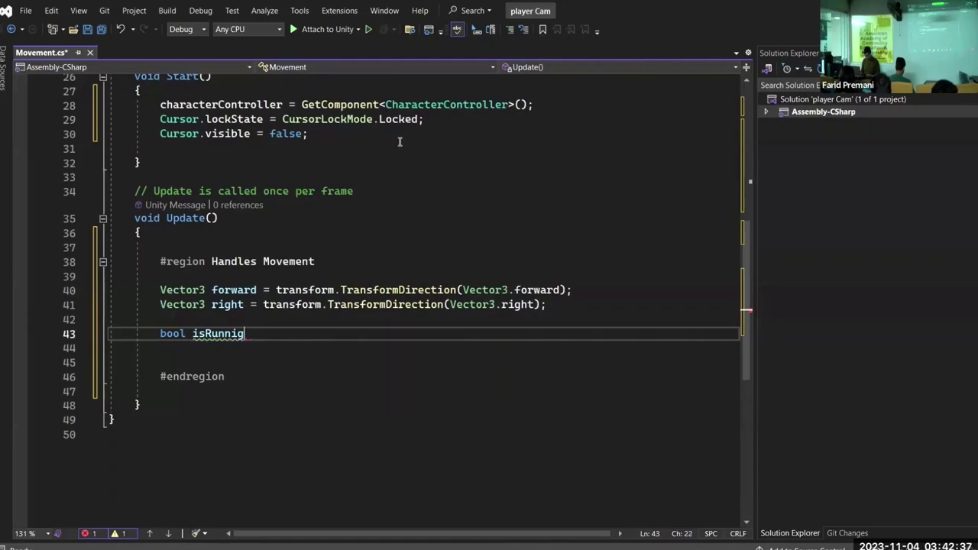
key("ctrl+BackSpace")
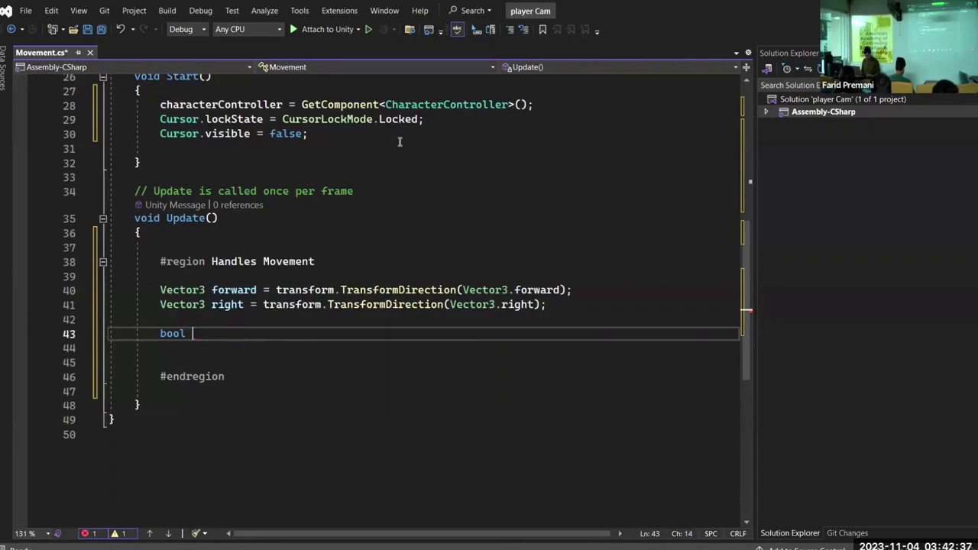
type("isRun")
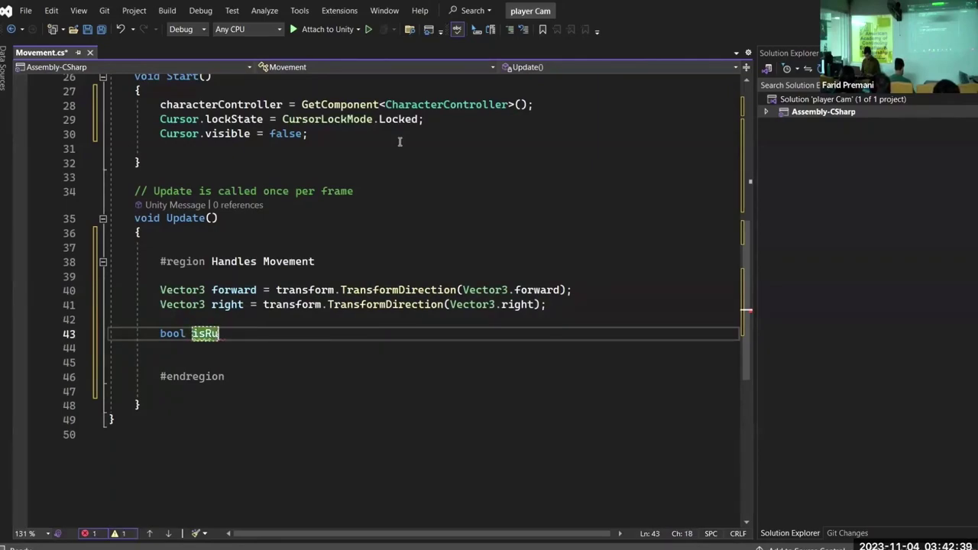
type("ning = Input.Get")
key("Escape")
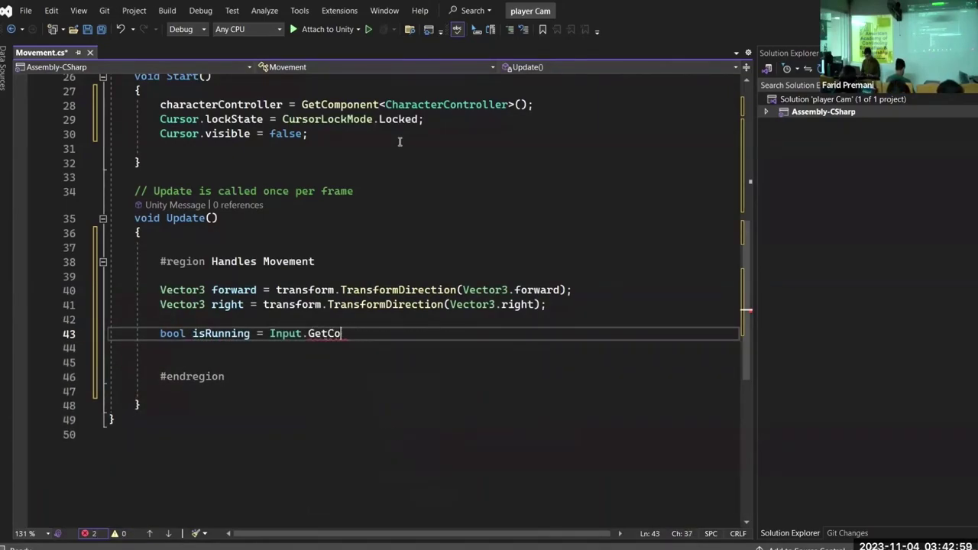
type("Key")
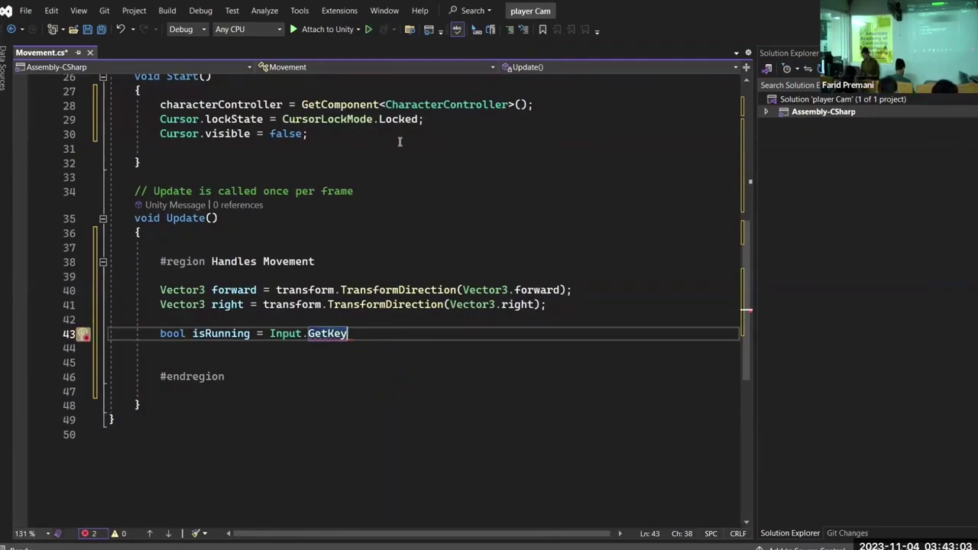
type("(Key")
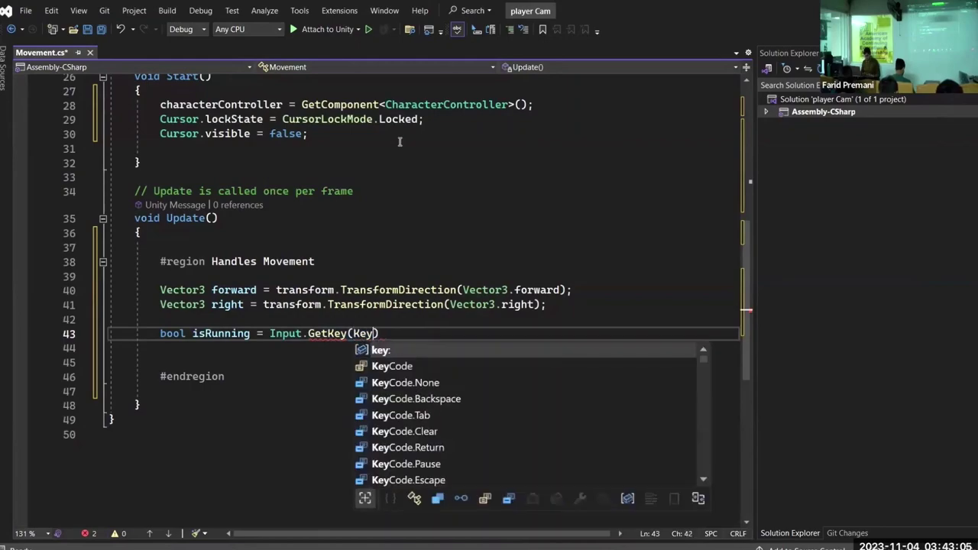
type("Code")
key("Escape")
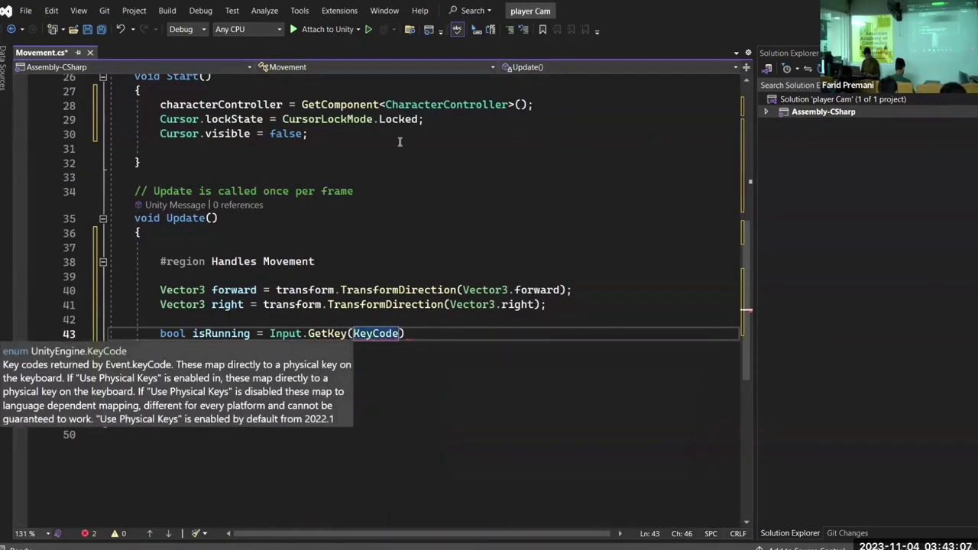
type(".Ledft")
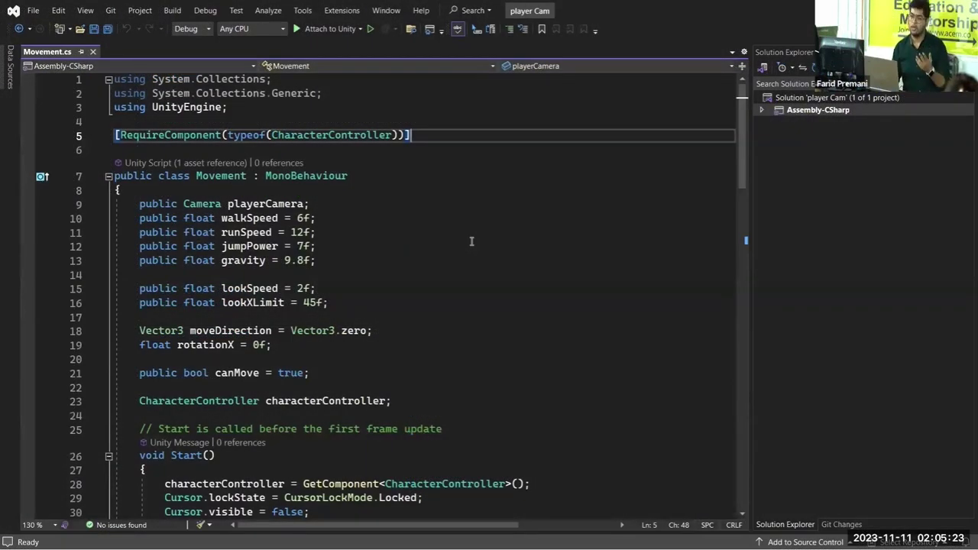
- Highlight the Movement fields from playerCamera to characterController, then return to Unity
scroll(462, 235, "down", 1)
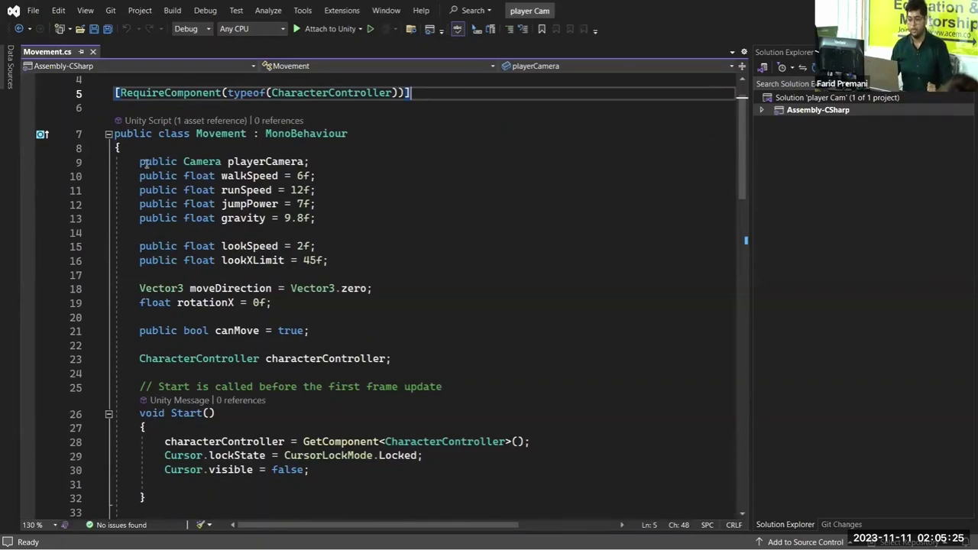
left_click_drag(140, 162, 420, 366)
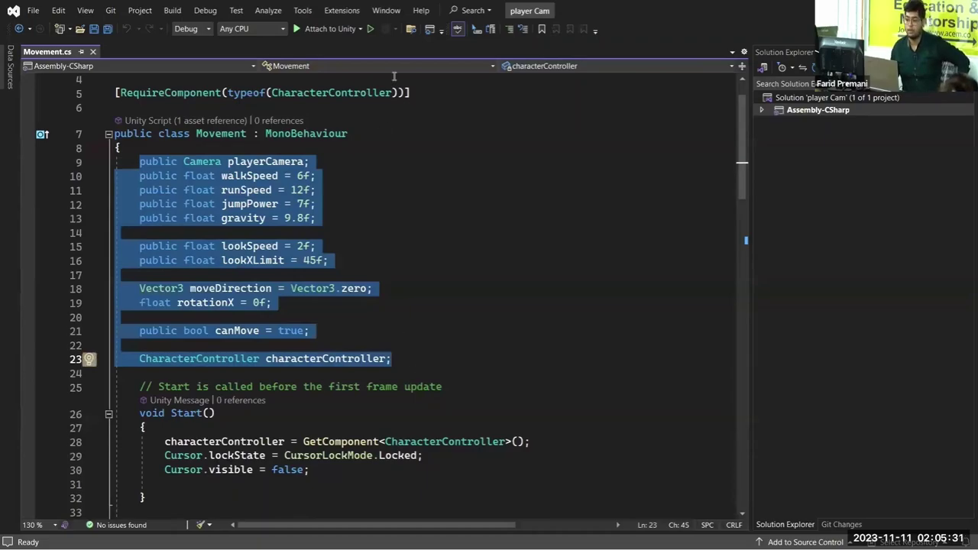
key("alt+Tab")
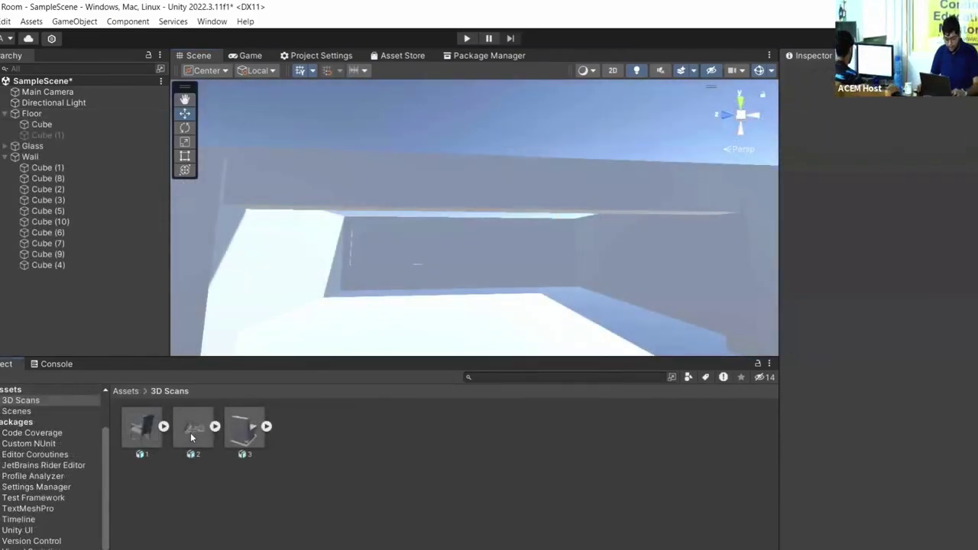
- Zoom out the Scene view and drop 3D scan asset 2 beside the room box
scroll(551, 332, "down", 3)
scroll(542, 306, "up", 5)
scroll(540, 295, "down", 5)
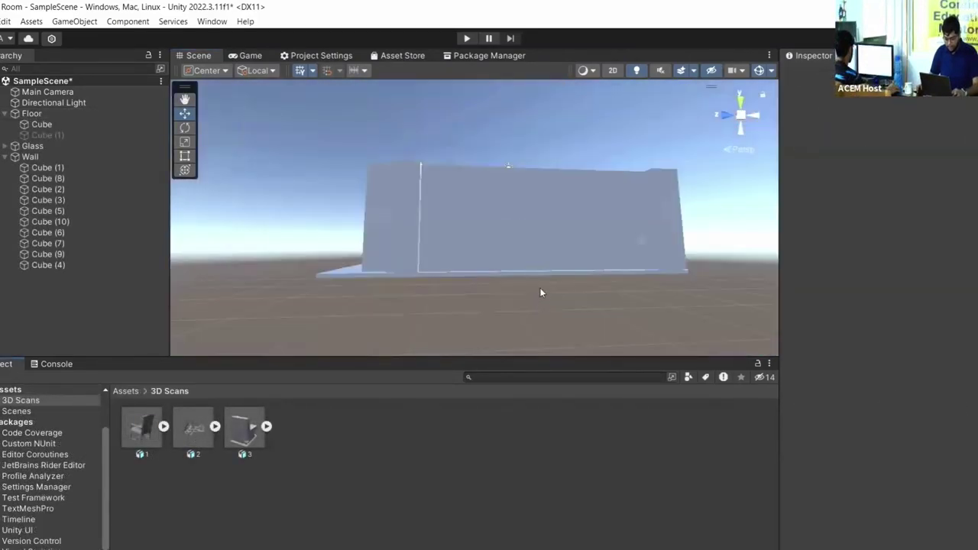
scroll(585, 313, "down", 3)
scroll(535, 329, "down", 2)
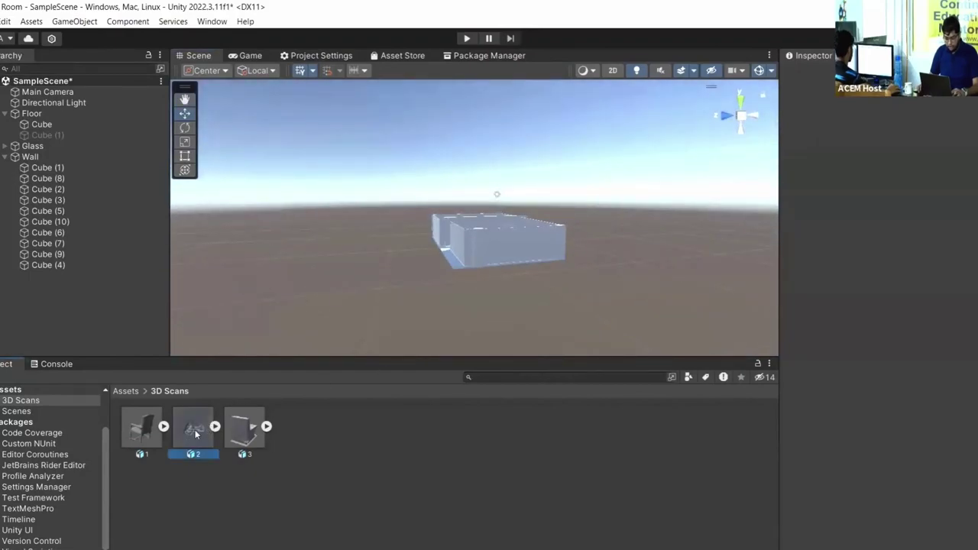
left_click_drag(196, 434, 341, 249)
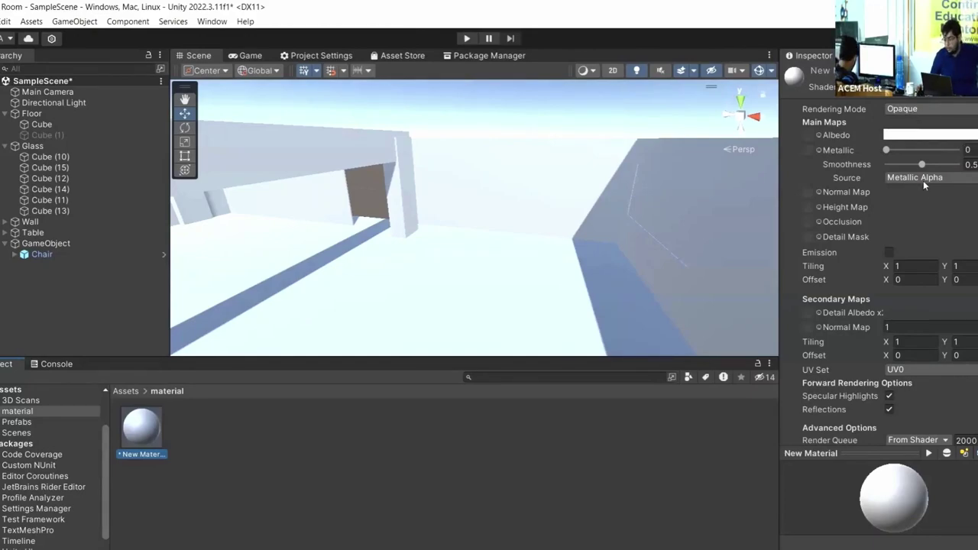
- Set New Material to Transparent rendering with a black albedo and alpha lowered to 0
left_click(917, 109)
left_click(926, 165)
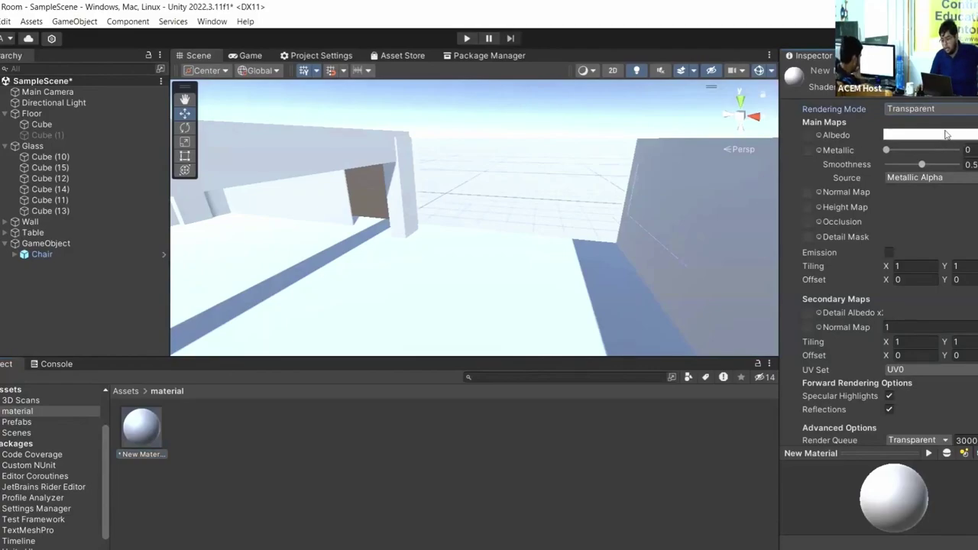
left_click(930, 134)
left_click(889, 272)
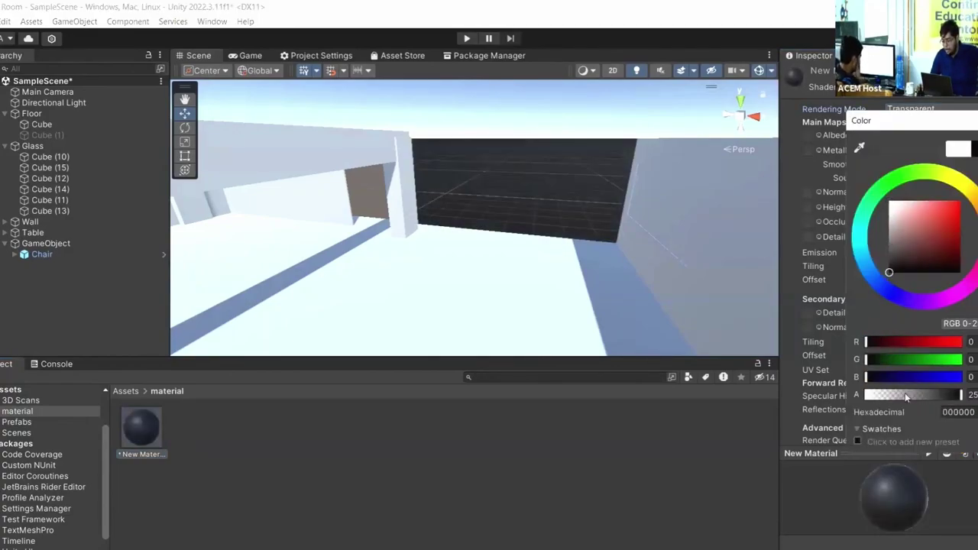
left_click_drag(933, 394, 871, 395)
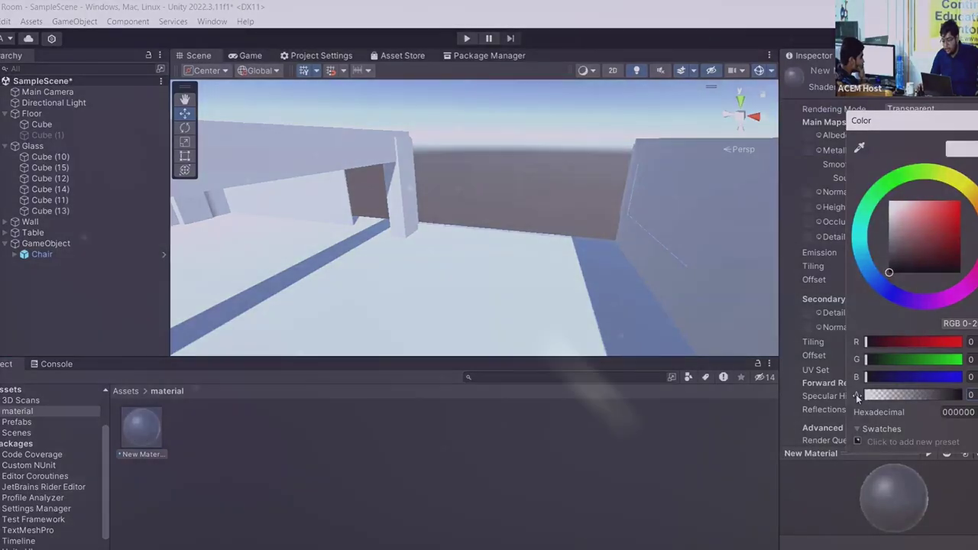